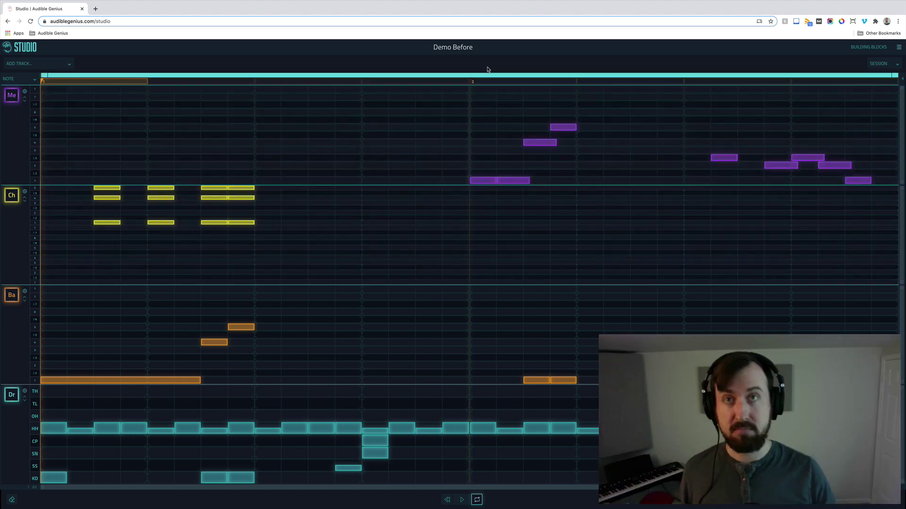
# Export the Demo Before session as MIDI from the Session menu, downloading Demo Before.zip
pyautogui.click(877, 63)
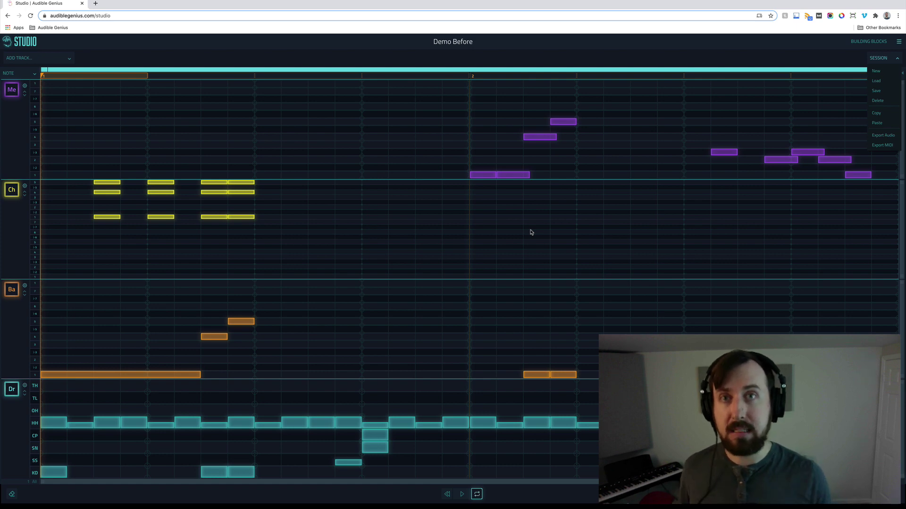
pyautogui.click(883, 145)
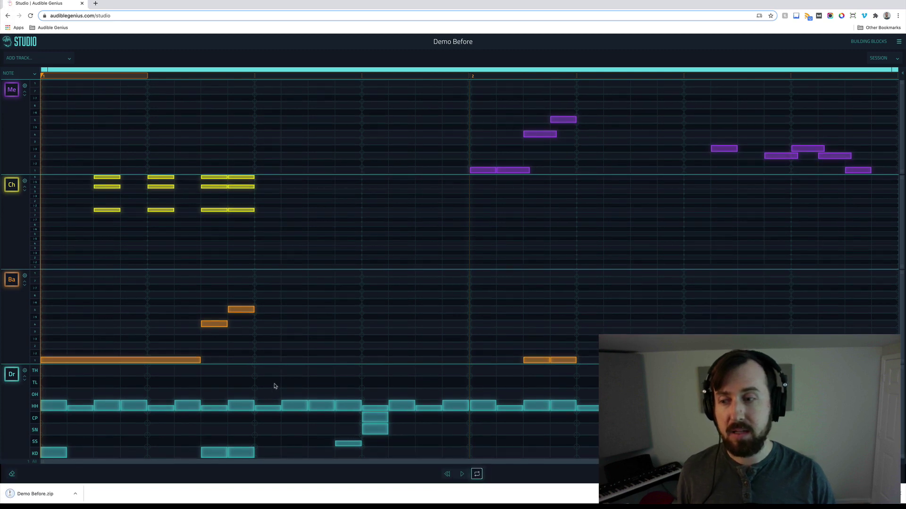
# Reveal the unzipped Demo Before MIDI folder in Finder, then replay the Studio beat
pyautogui.click(45, 494)
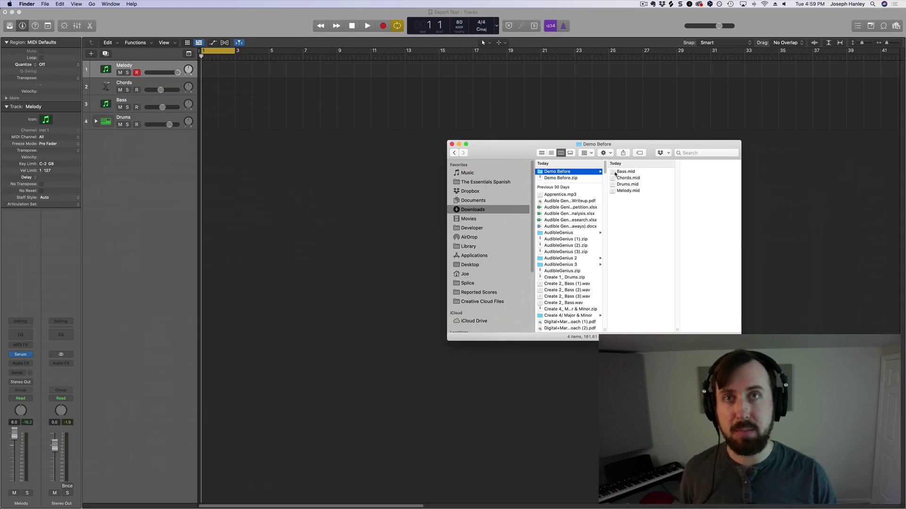
pyautogui.press('super+Tab')
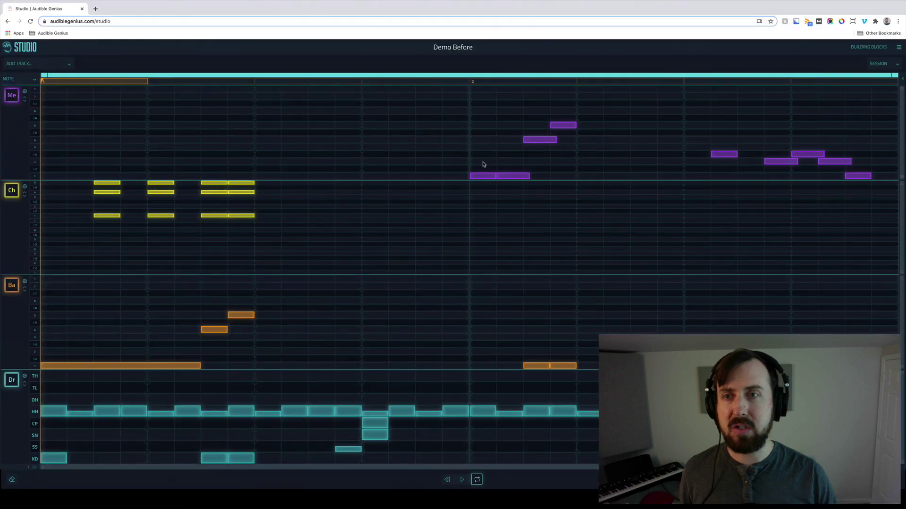
pyautogui.press('space')
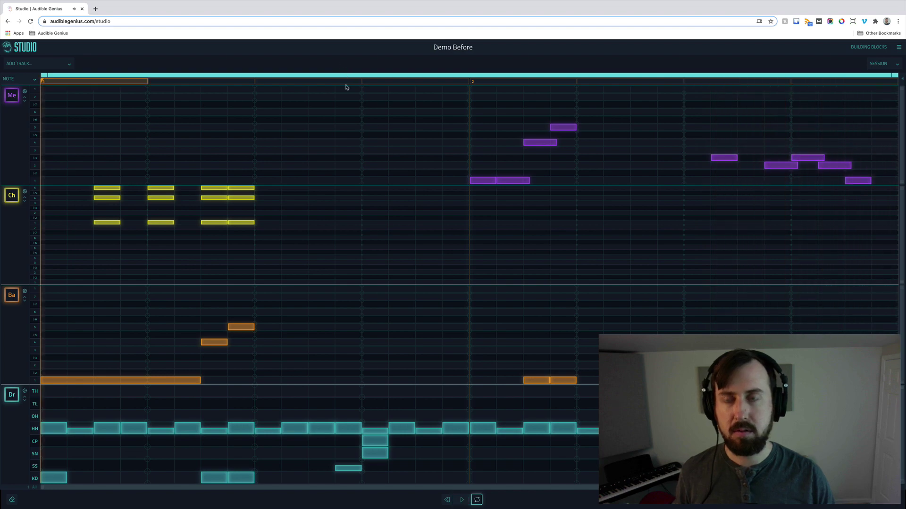
pyautogui.press('super+Tab')
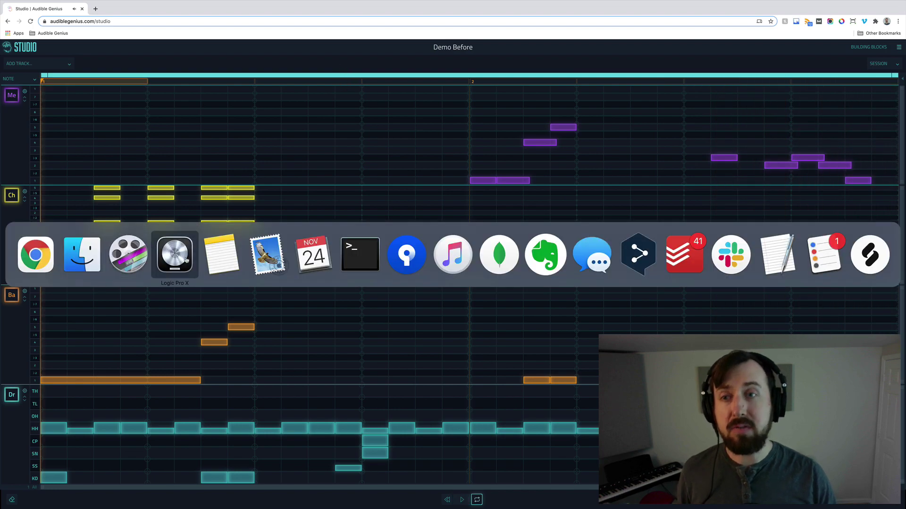
# Import Drums.mid onto Logic's Drums track at bar 1 and audition it
pyautogui.click(186, 260)
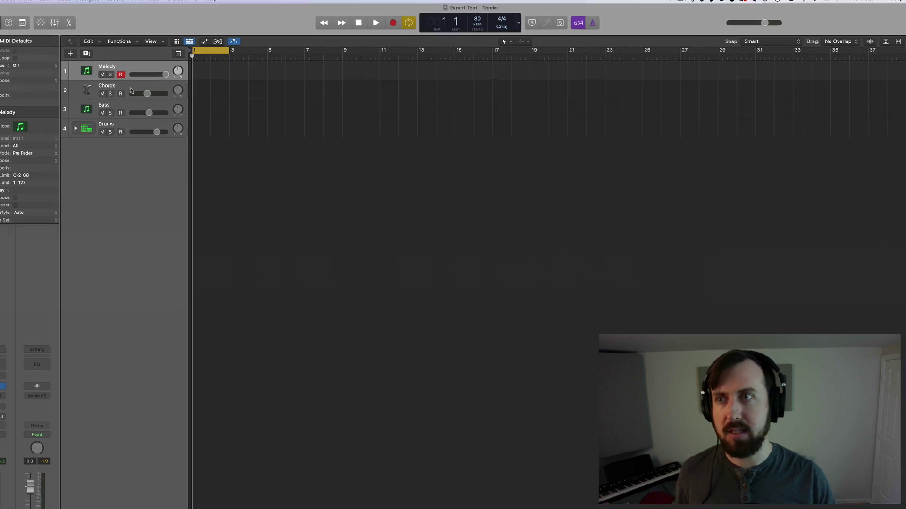
pyautogui.press('super+Tab')
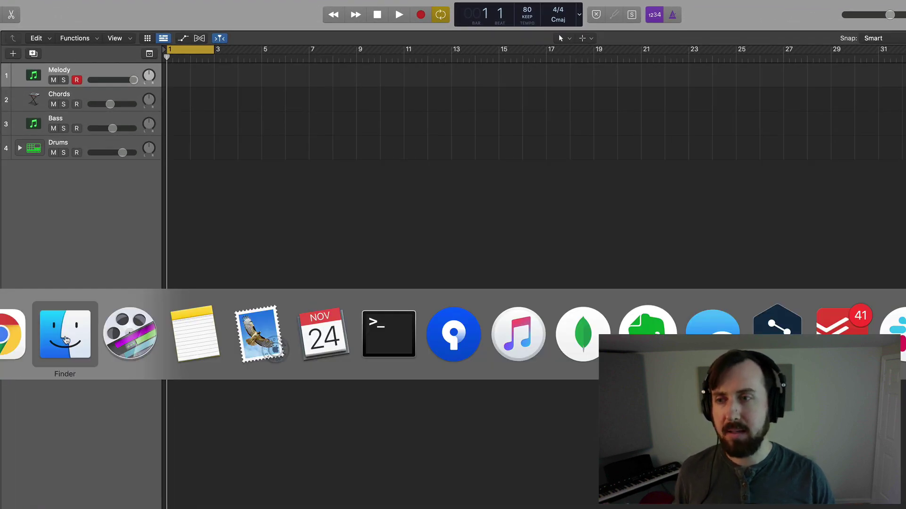
pyautogui.click(86, 319)
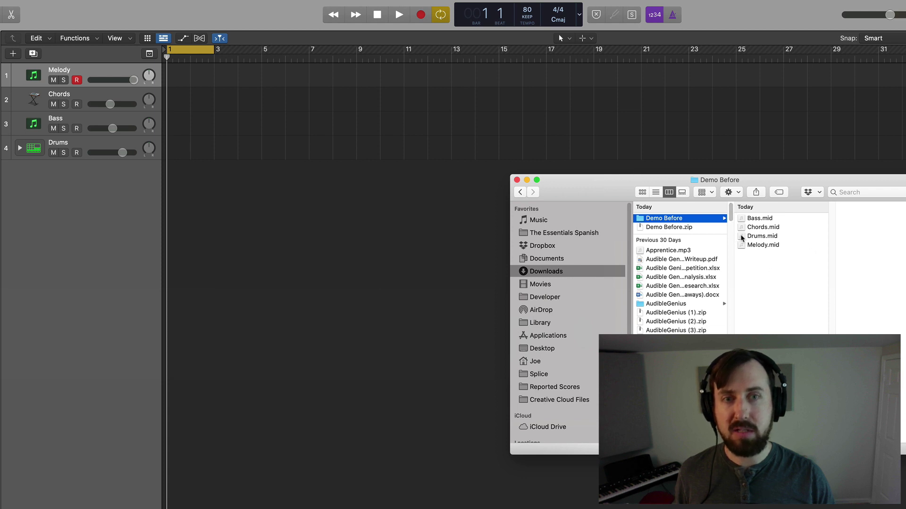
pyautogui.moveTo(743, 237); pyautogui.dragTo(168, 151)
pyautogui.click(197, 174)
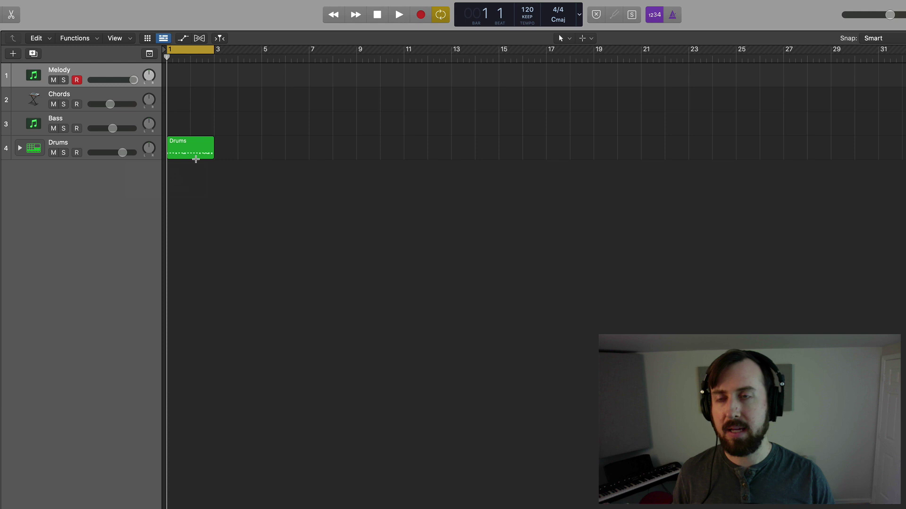
pyautogui.press('space')
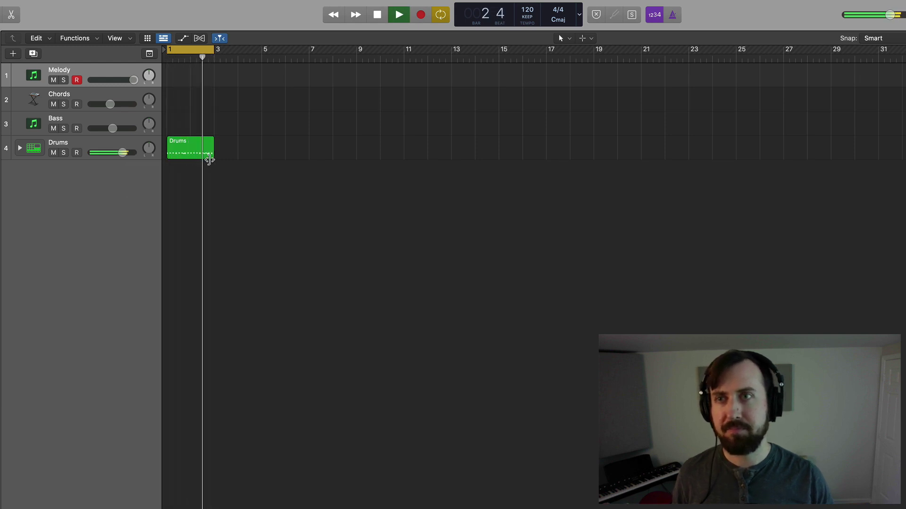
pyautogui.press('space')
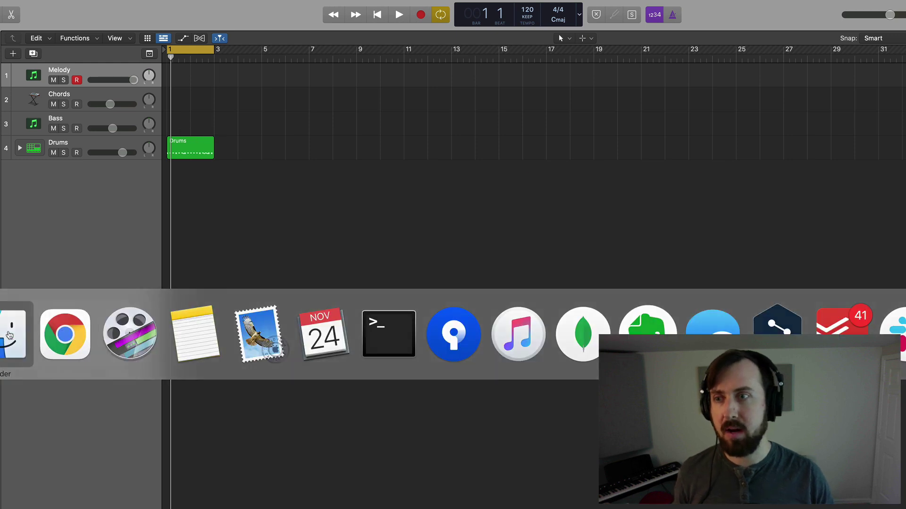
# Import Bass.mid onto the Bass track at bar 1 and play it with the drums
pyautogui.click(9, 334)
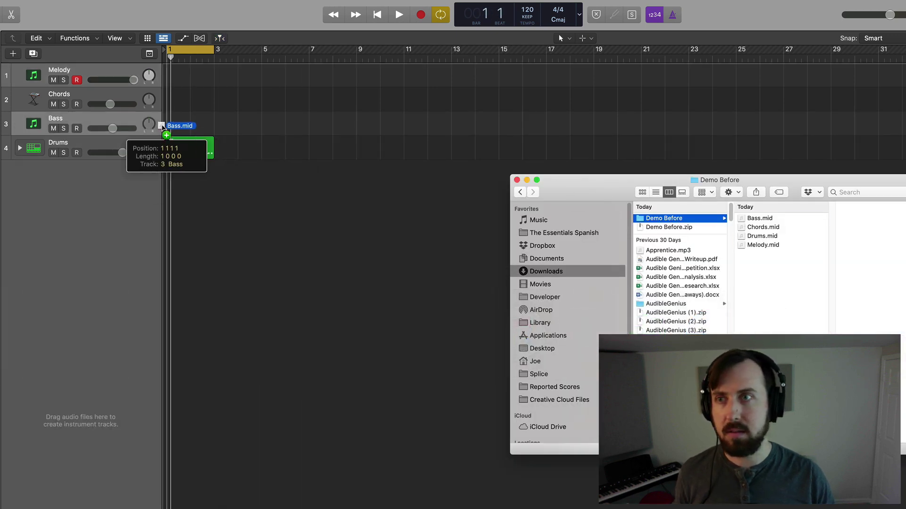
pyautogui.moveTo(743, 223); pyautogui.dragTo(170, 124)
pyautogui.click(209, 201)
pyautogui.press('space')
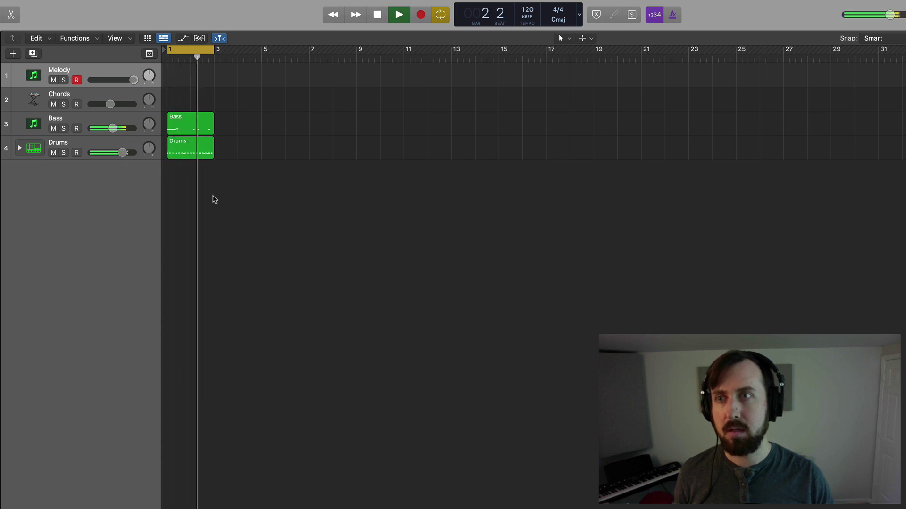
pyautogui.press('space')
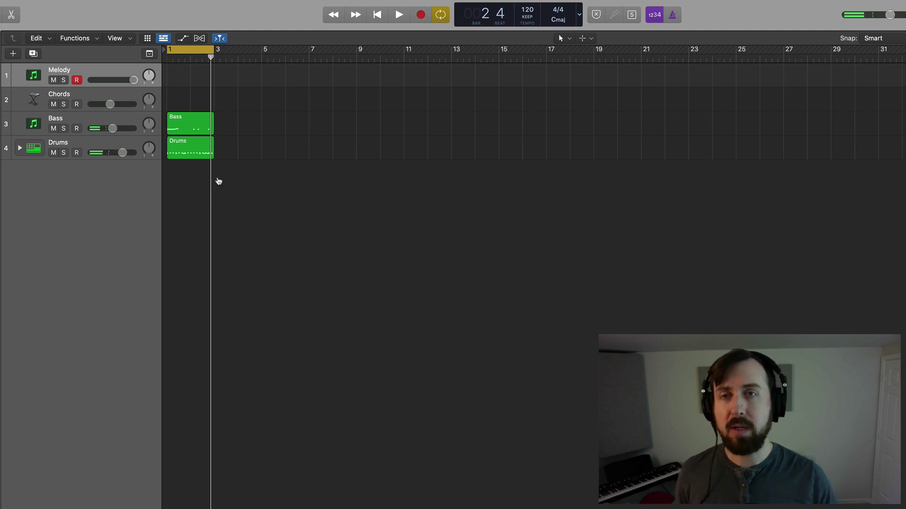
pyautogui.click(21, 339)
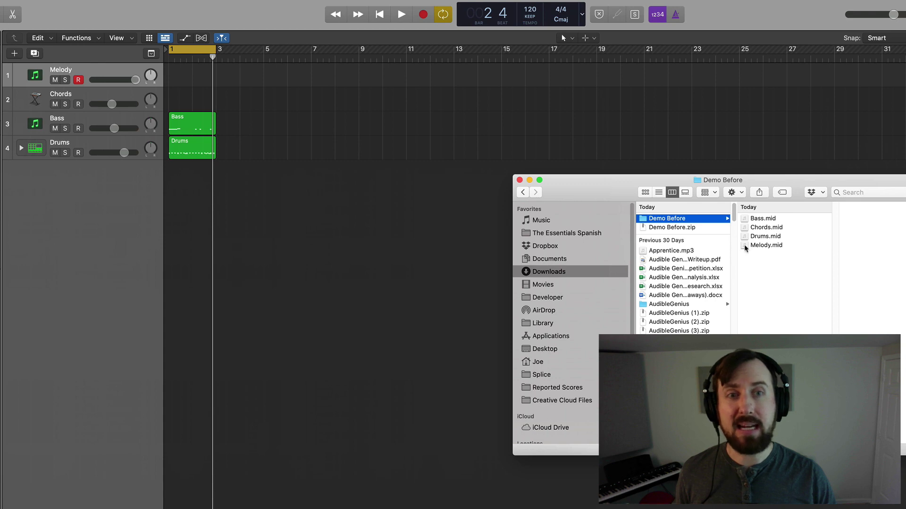
# Place Melody.mid on the Melody track, then return to the Studio beat in Chrome
pyautogui.moveTo(745, 246)
pyautogui.mouseDown()
pyautogui.moveTo(177, 76)
pyautogui.moveTo(161, 63)
pyautogui.moveTo(209, 73)
pyautogui.mouseUp()
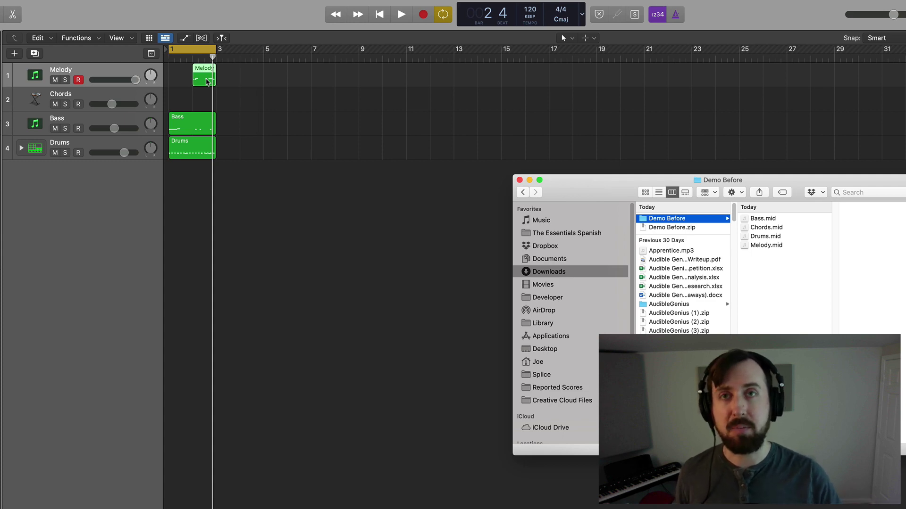
pyautogui.press('super+Tab')
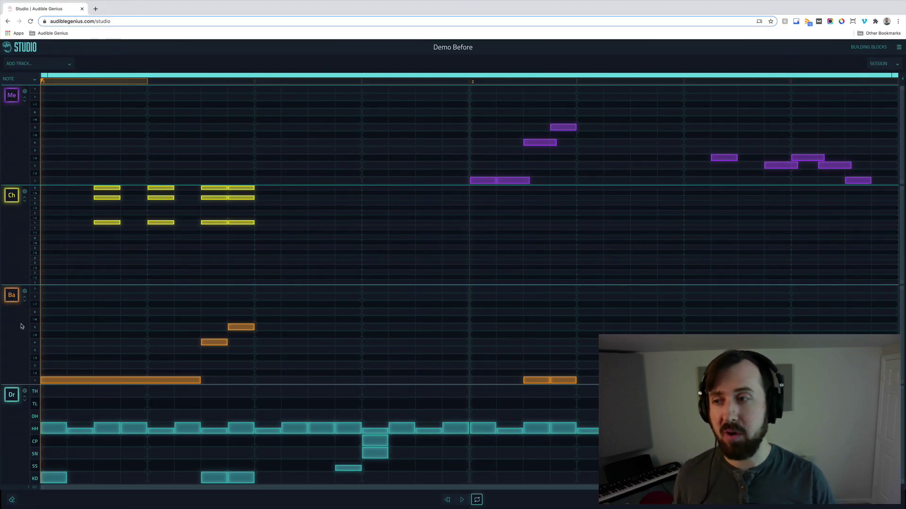
# Mute Bass and Chords, open the Drums editor keeping the Tight 3 kit, and play
pyautogui.click(11, 297)
pyautogui.click(13, 198)
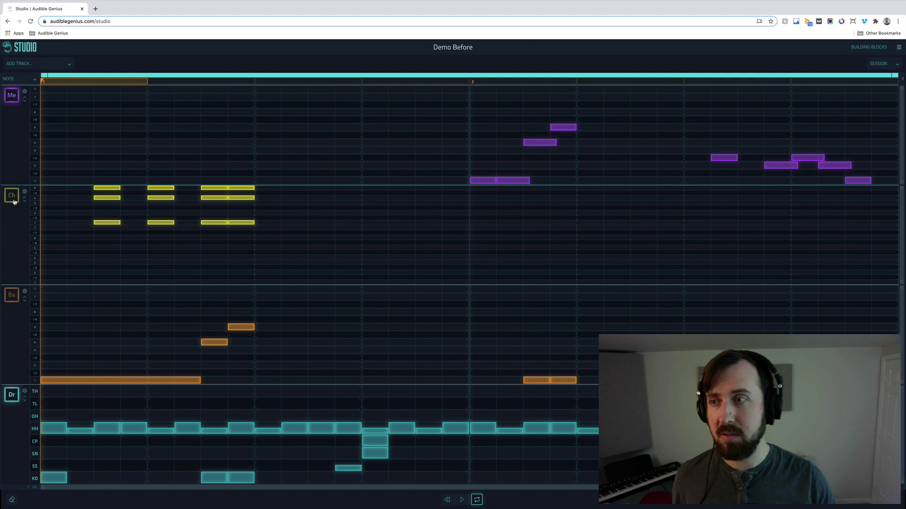
pyautogui.click(26, 394)
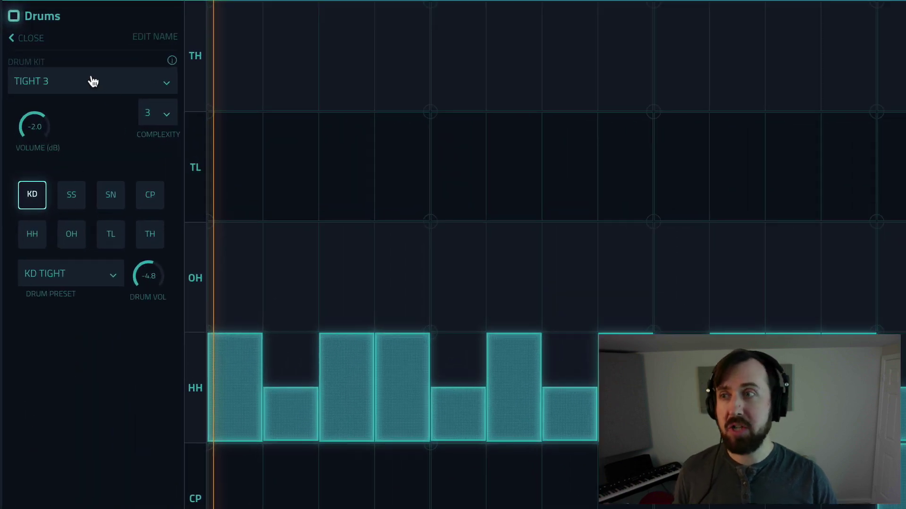
pyautogui.click(42, 121)
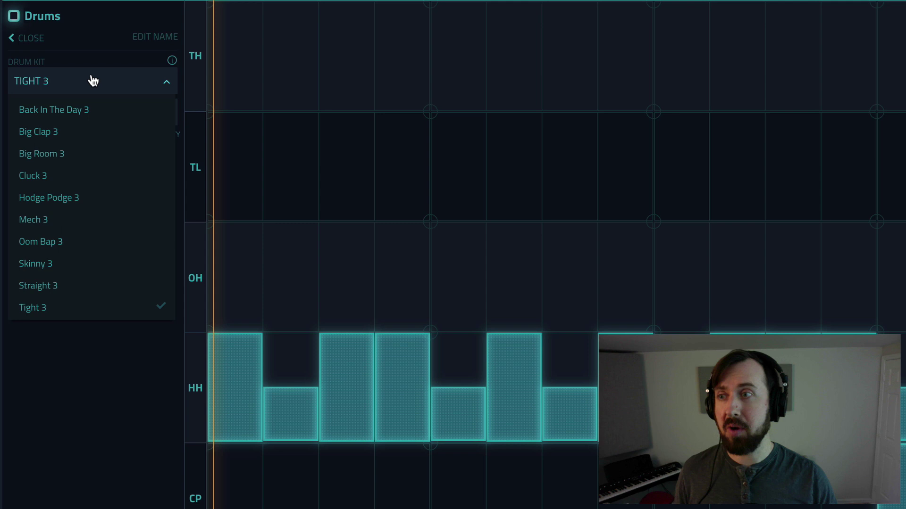
pyautogui.click(93, 80)
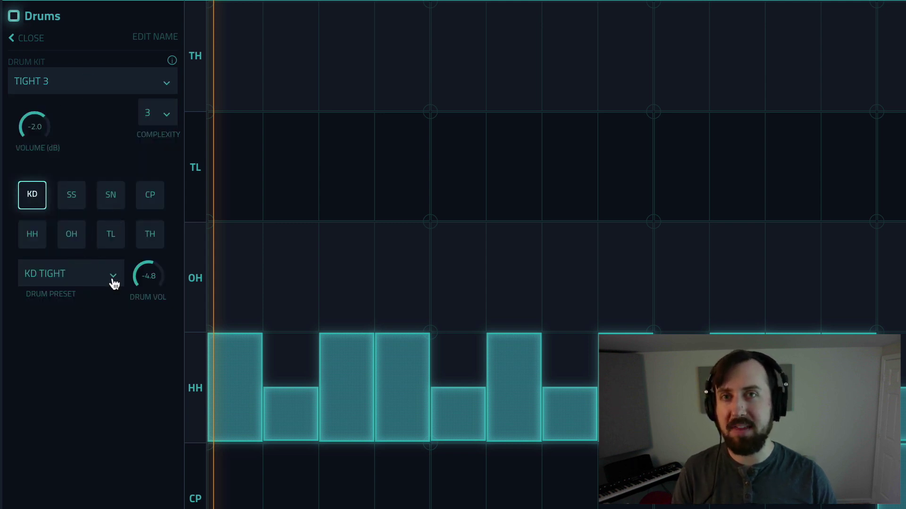
pyautogui.click(106, 504)
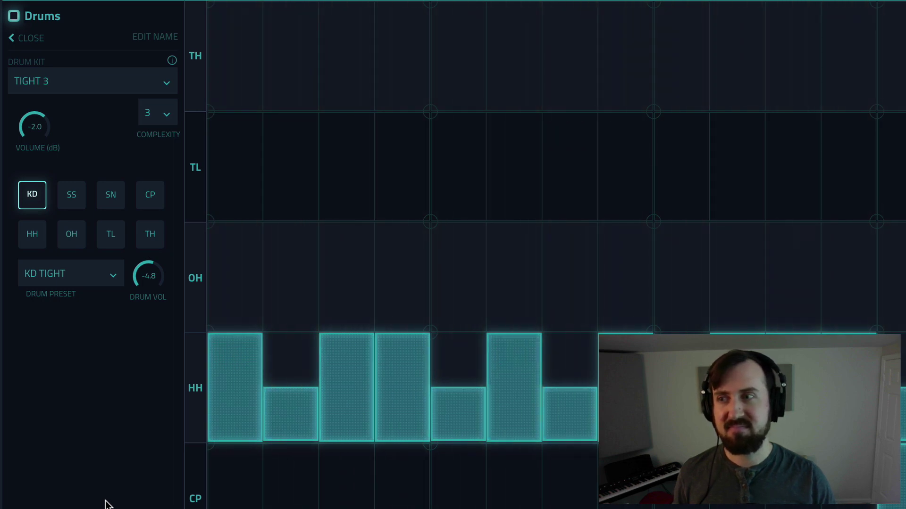
# Switch the hi-hat to the HH Half preset and turn its volume down
pyautogui.click(30, 235)
pyautogui.click(51, 279)
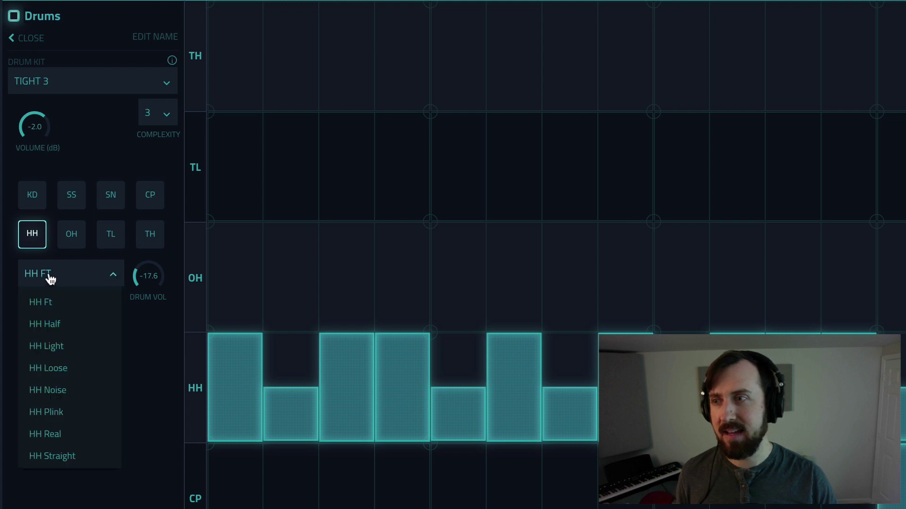
pyautogui.click(59, 324)
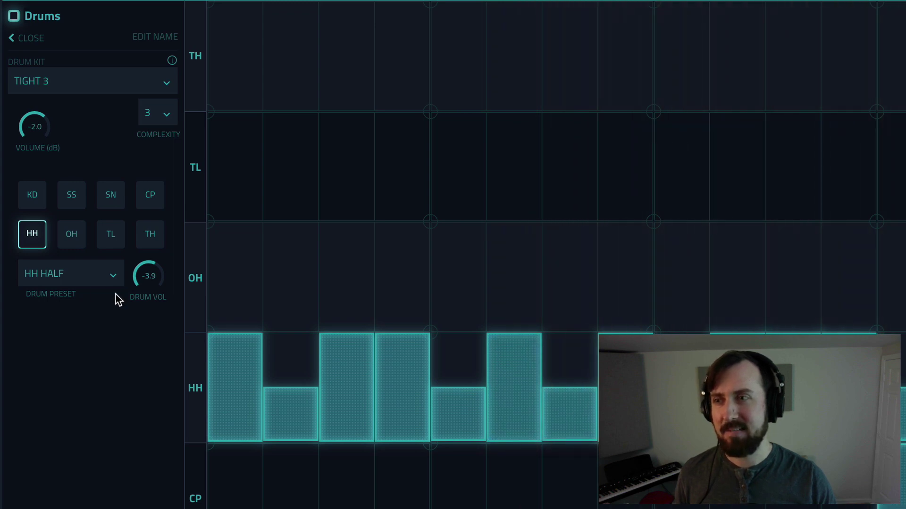
pyautogui.moveTo(147, 283); pyautogui.dragTo(151, 321)
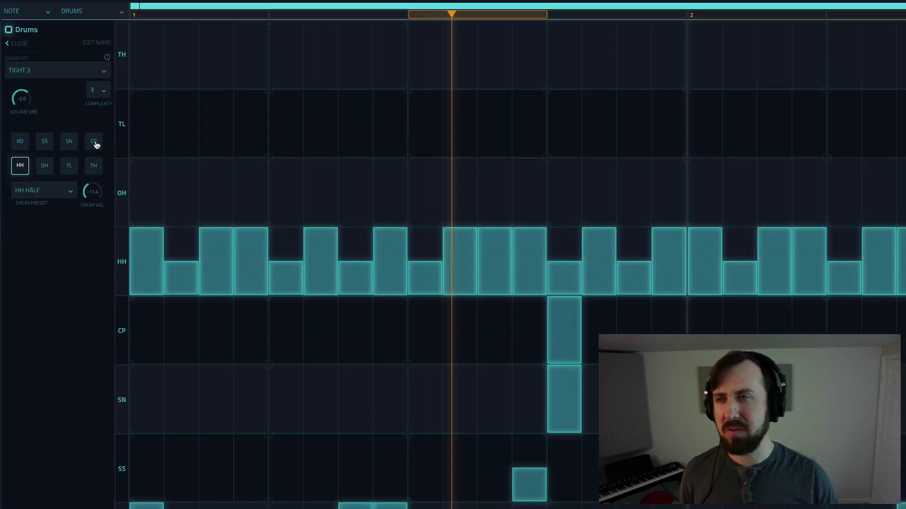
# Lower the clap's drum volume to about -6.0, keeping the Tight 3 kit
pyautogui.click(94, 142)
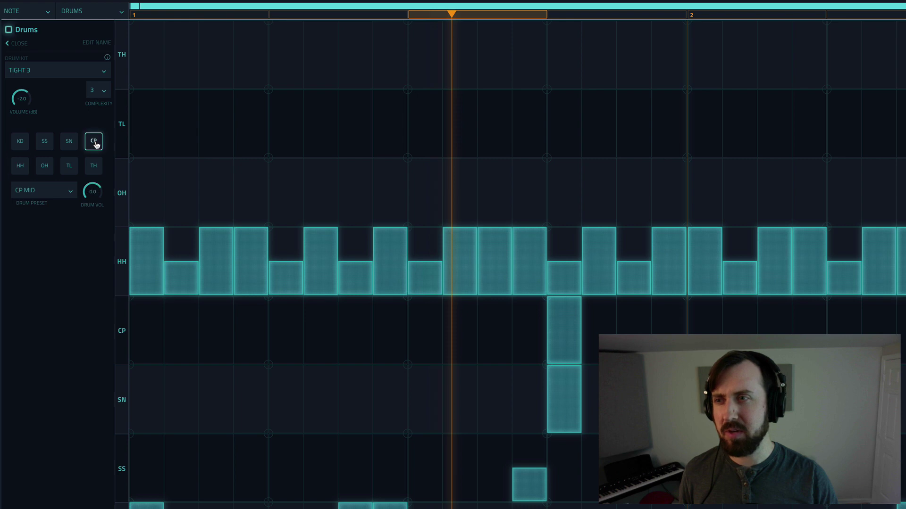
pyautogui.moveTo(97, 187); pyautogui.dragTo(97, 218)
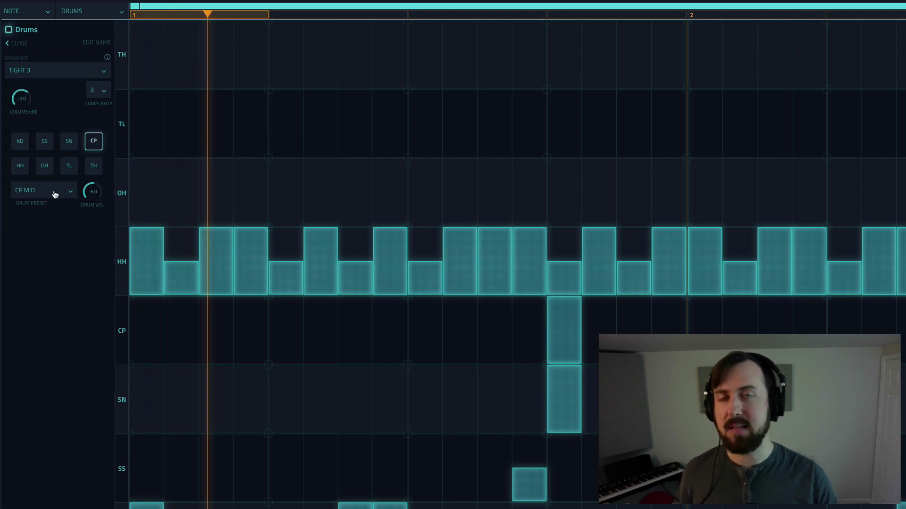
pyautogui.click(48, 73)
pyautogui.click(48, 74)
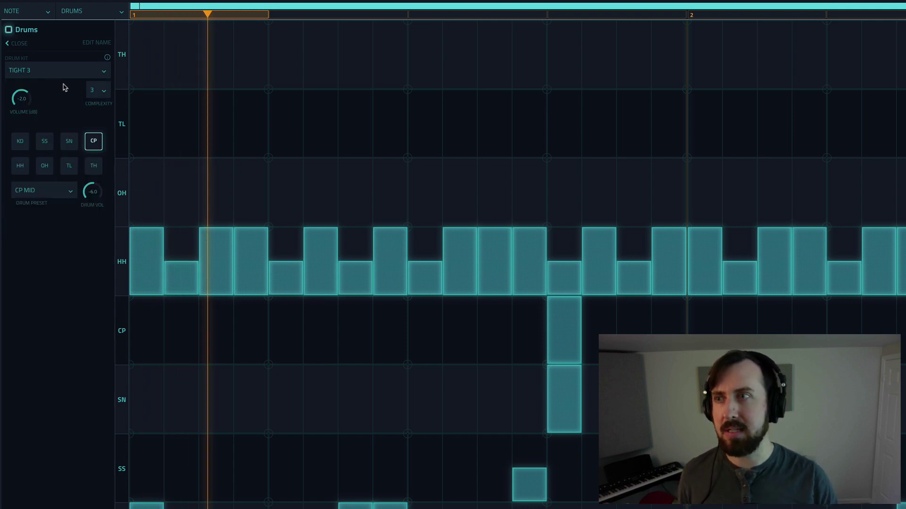
# In the bass settings, raise Juice to 0.90 and Bottom to 0.92, and lower volume to -7.4 dB
pyautogui.press('Escape')
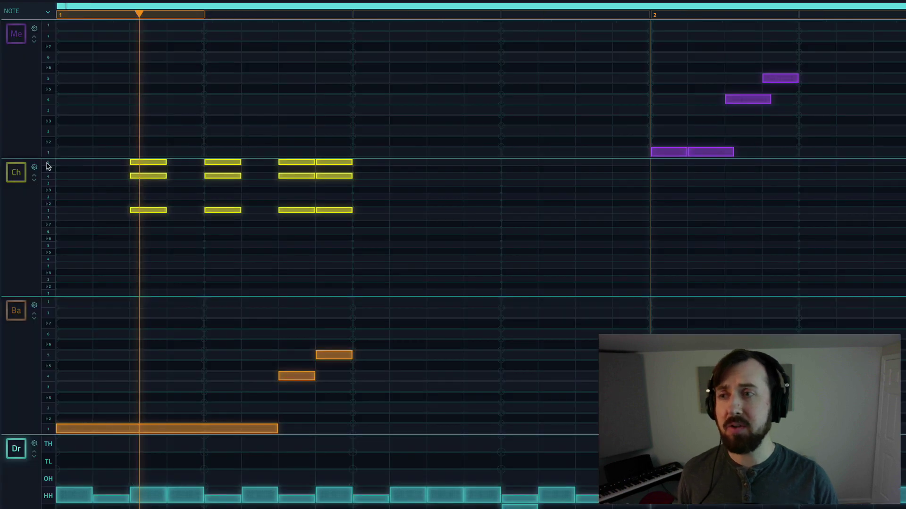
pyautogui.click(18, 311)
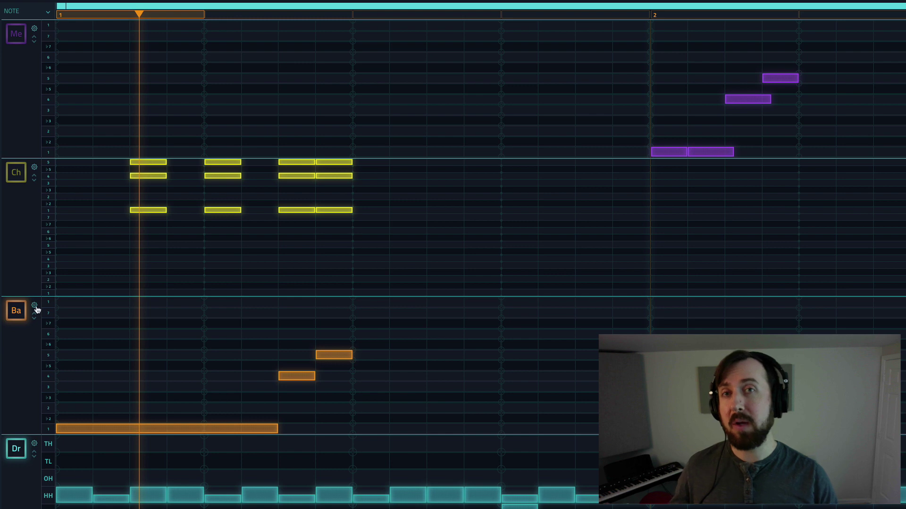
pyautogui.click(34, 307)
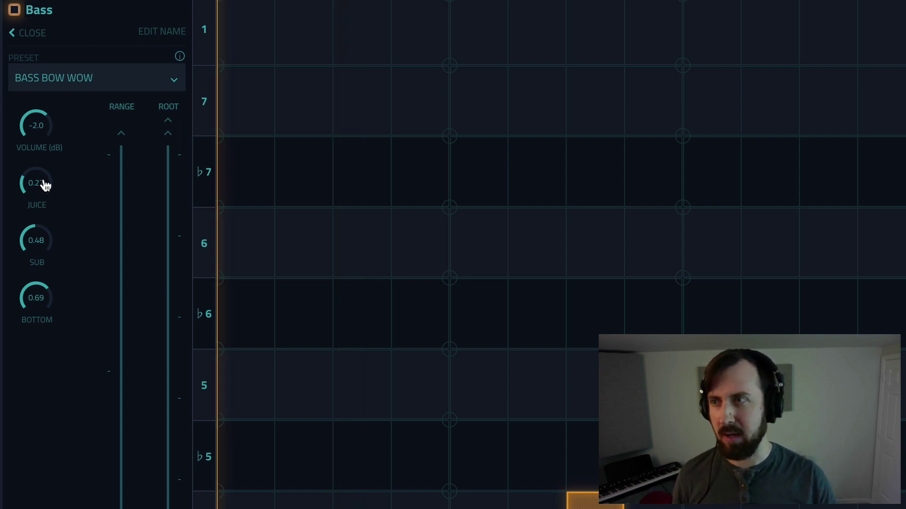
pyautogui.moveTo(38, 186); pyautogui.dragTo(39, 144)
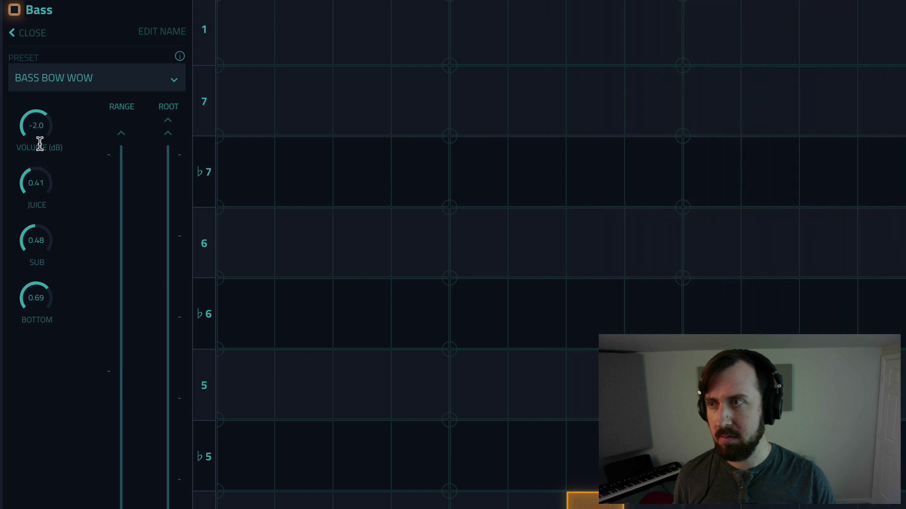
pyautogui.moveTo(40, 59); pyautogui.dragTo(41, 39)
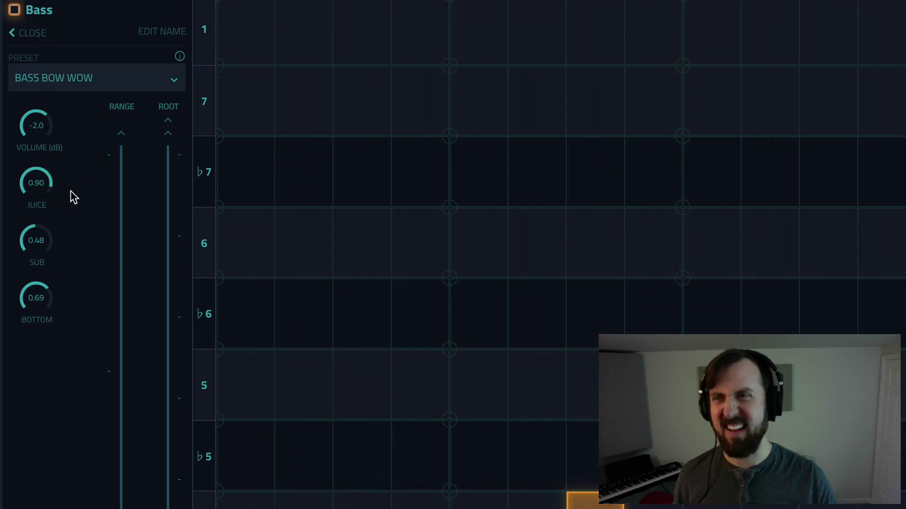
pyautogui.moveTo(41, 134); pyautogui.dragTo(46, 162)
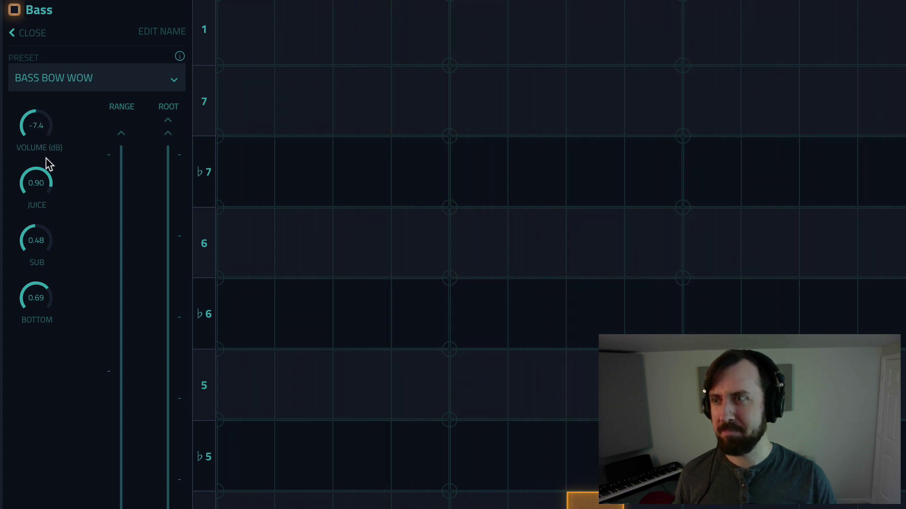
pyautogui.doubleClick(34, 303)
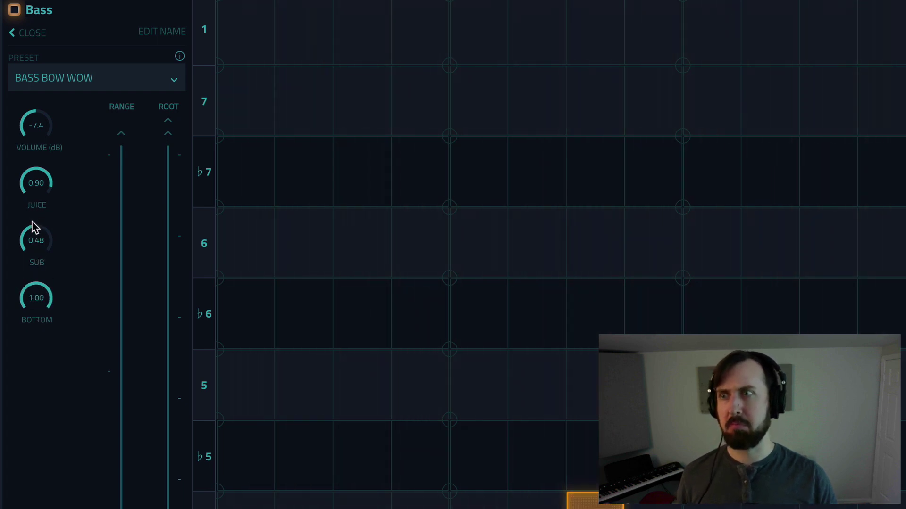
pyautogui.click(25, 33)
# Keep the Chords Piano Filtered preset and, during playback, raise Echo to 1.00 and Tremolo to 0.92
pyautogui.click(30, 262)
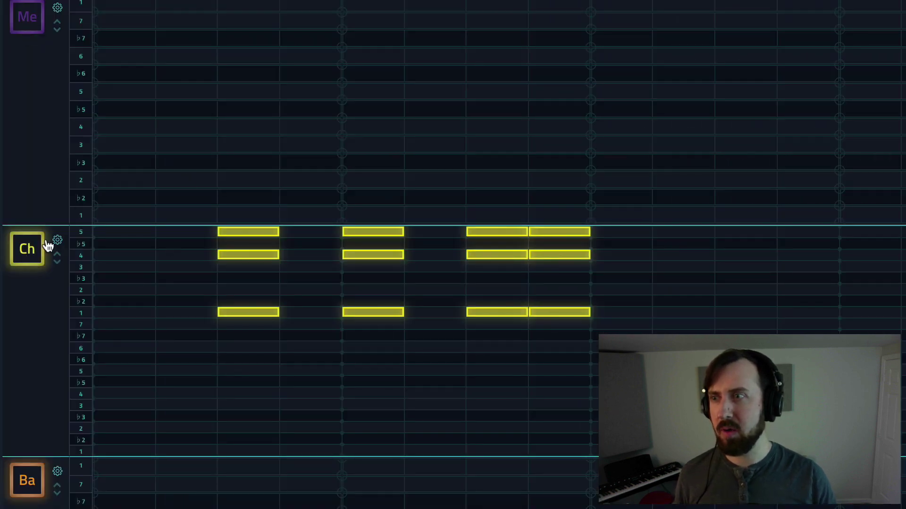
pyautogui.click(58, 242)
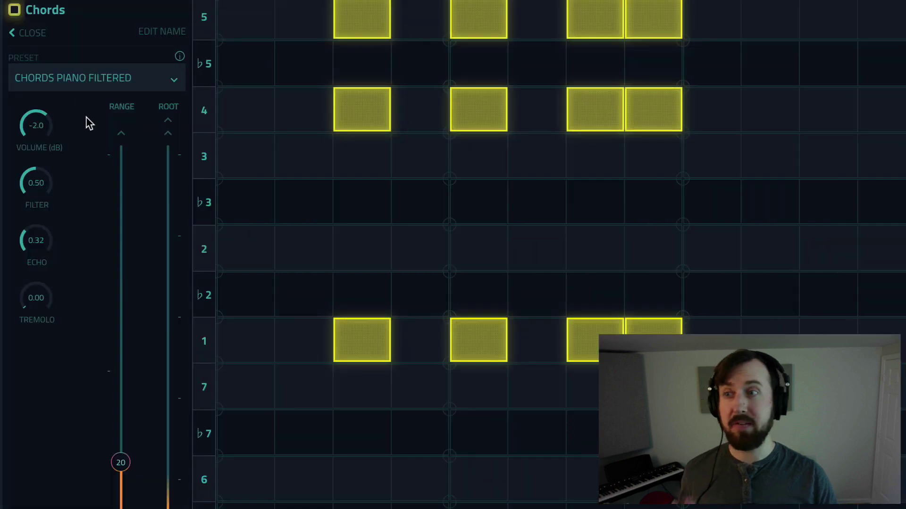
pyautogui.click(81, 81)
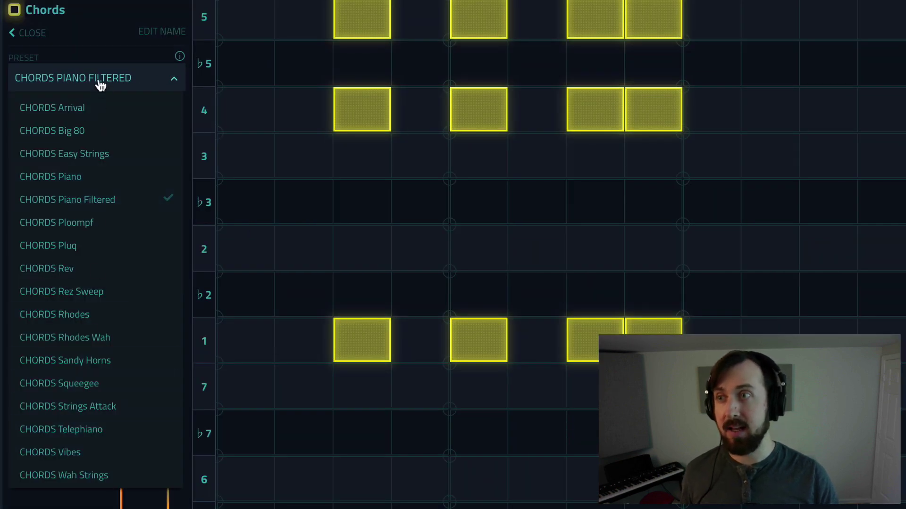
pyautogui.click(99, 83)
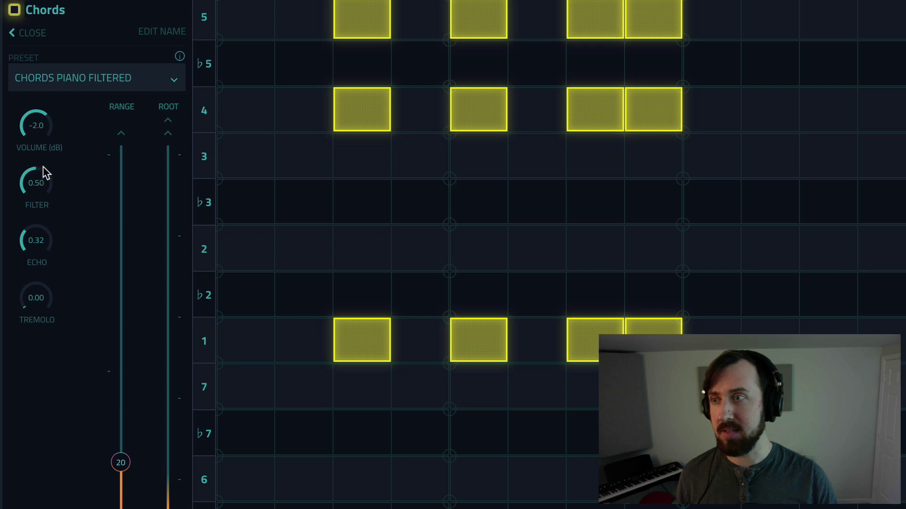
pyautogui.press('space')
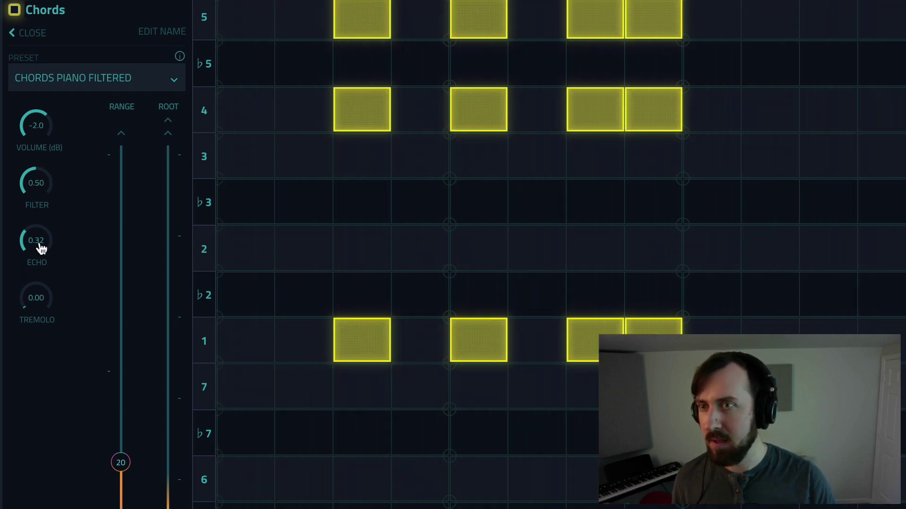
pyautogui.moveTo(41, 247); pyautogui.dragTo(43, 117)
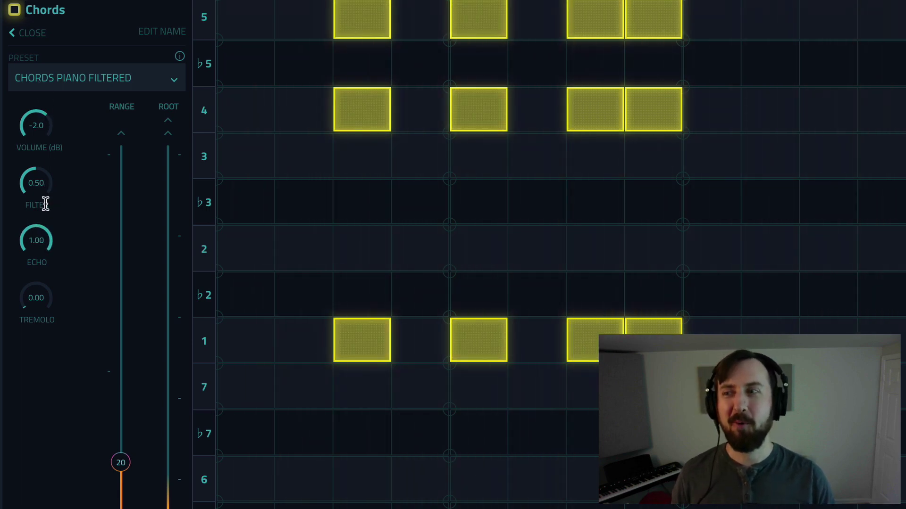
pyautogui.moveTo(35, 305); pyautogui.dragTo(36, 299)
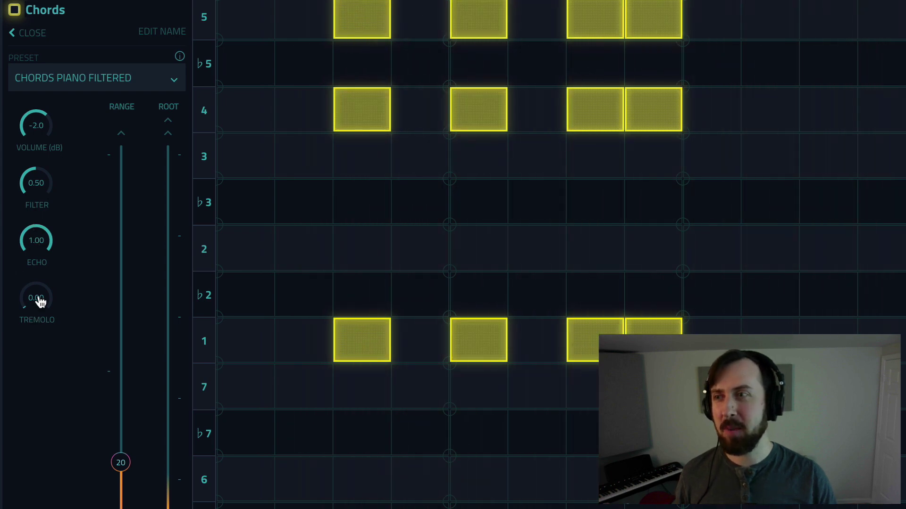
pyautogui.moveTo(31, 215); pyautogui.dragTo(33, 85)
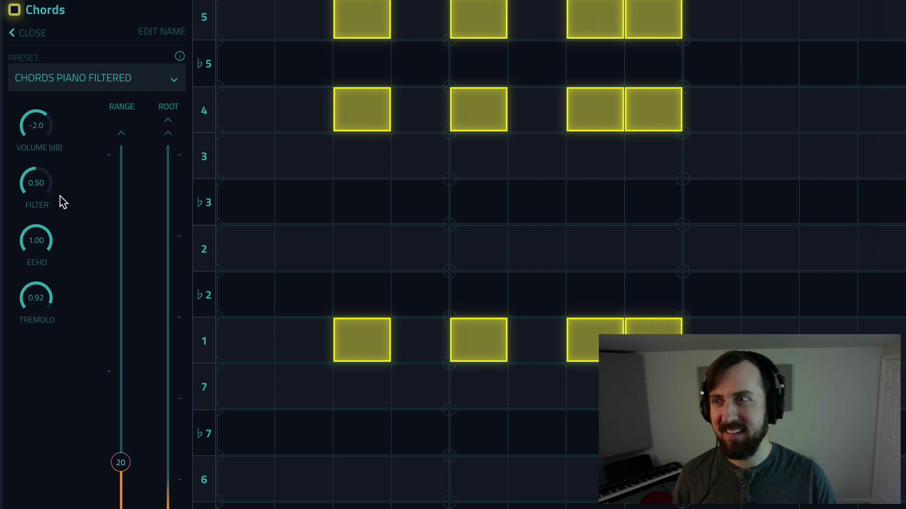